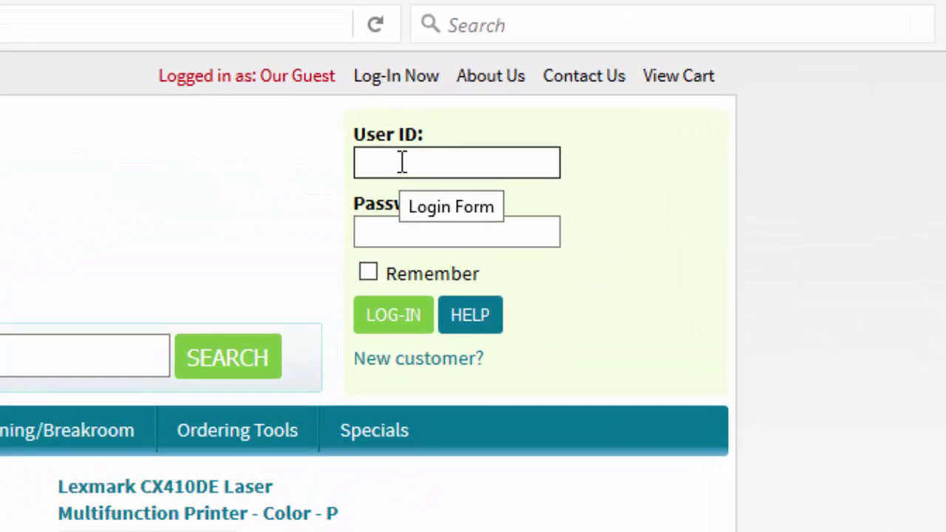
Log in to the store with the saved user ID and the account password.
left_click(401, 162)
left_click(394, 191)
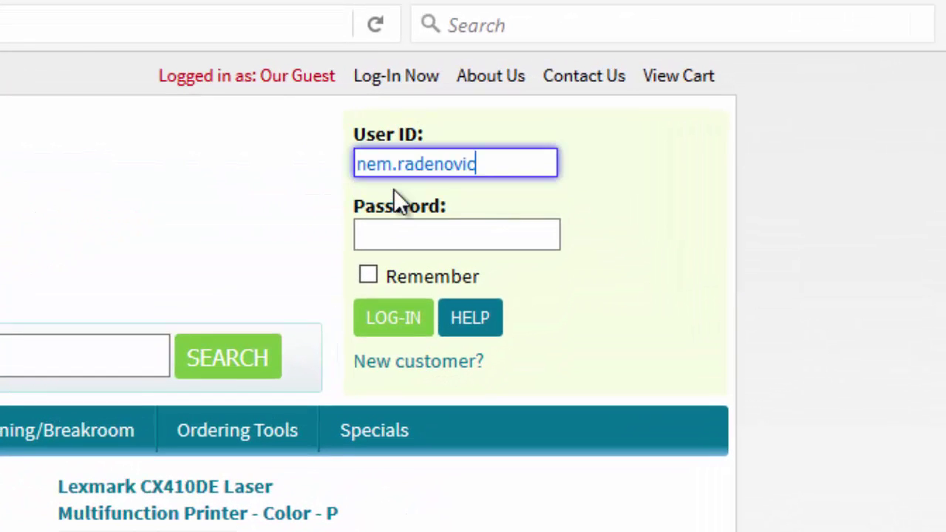
left_click(385, 235)
type("*********")
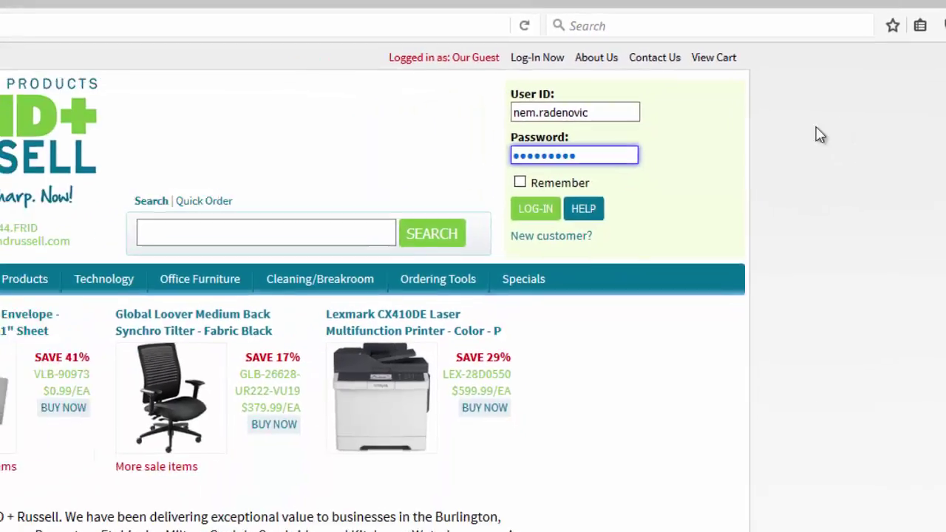
key("Return")
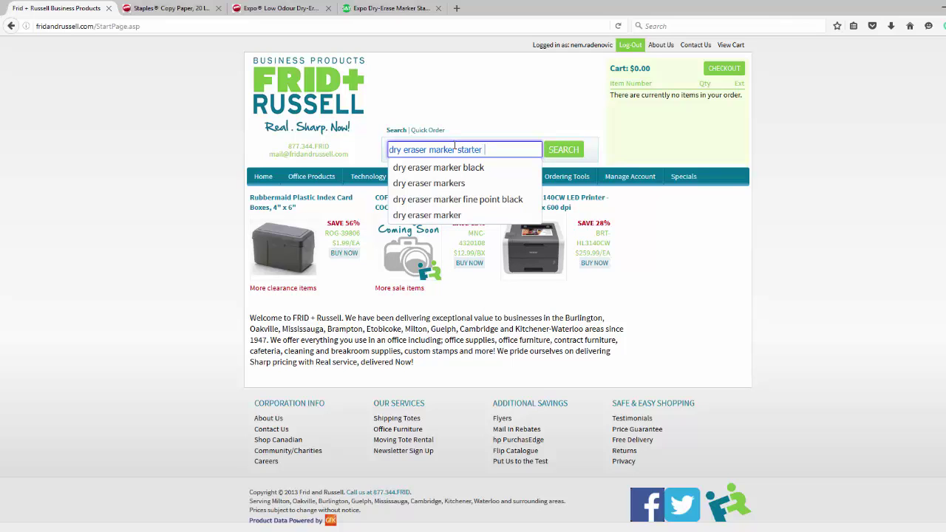
Search for 'dry eraser marker starter kit' and browse the kits and erasers in the results.
key("Return")
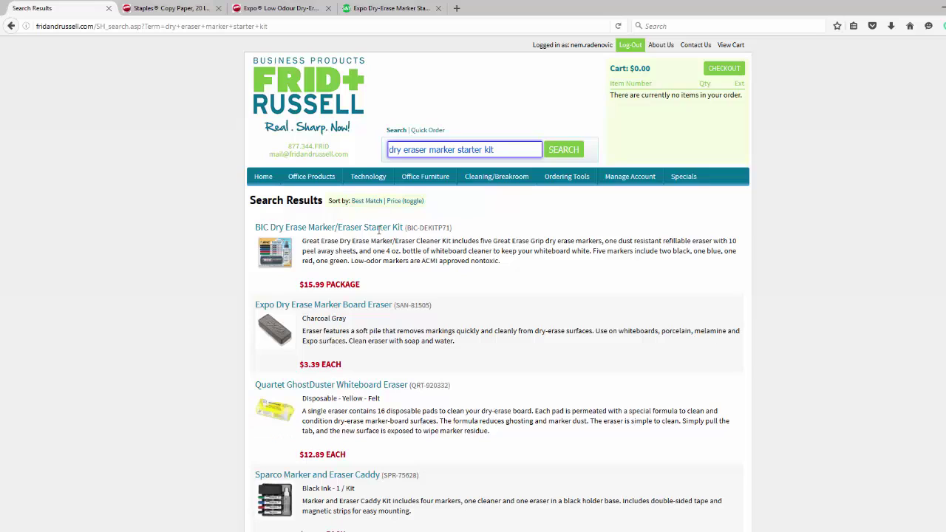
scroll(362, 256, "down", 5)
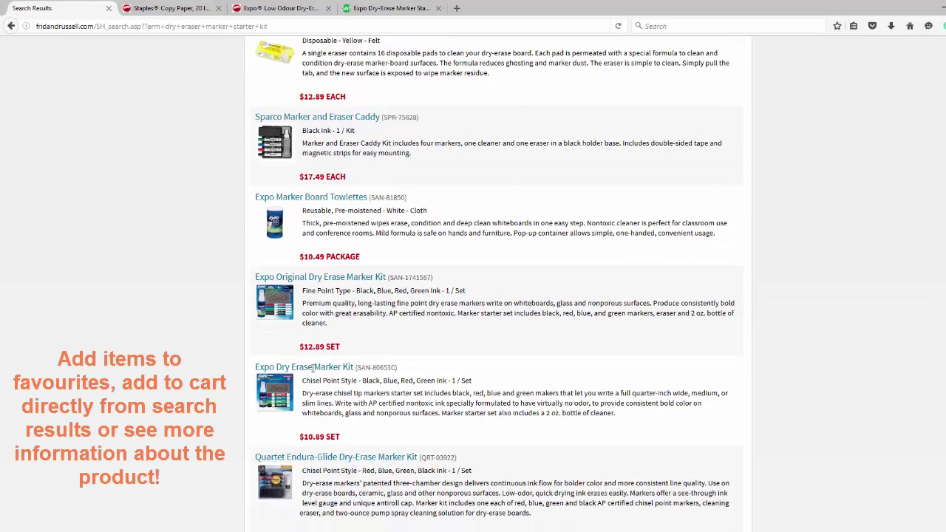
mouse_move(312, 369)
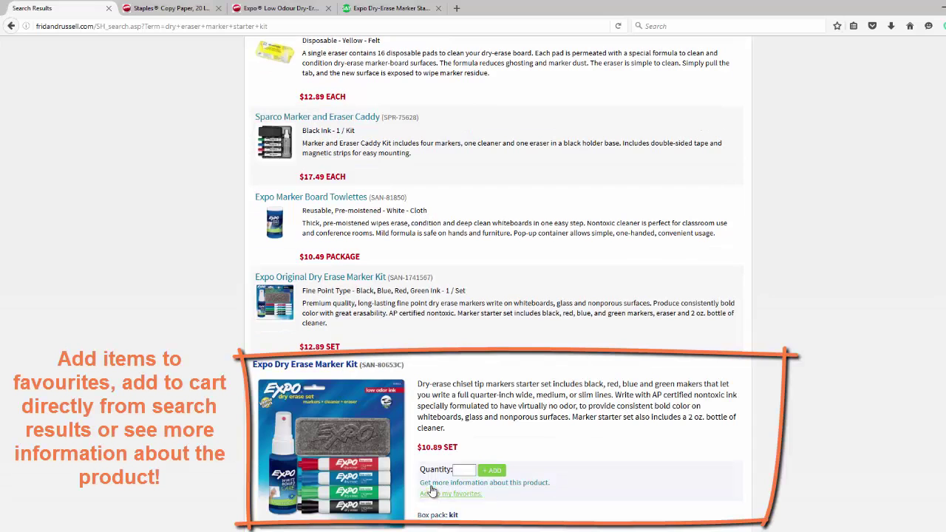
scroll(441, 443, "up", 5)
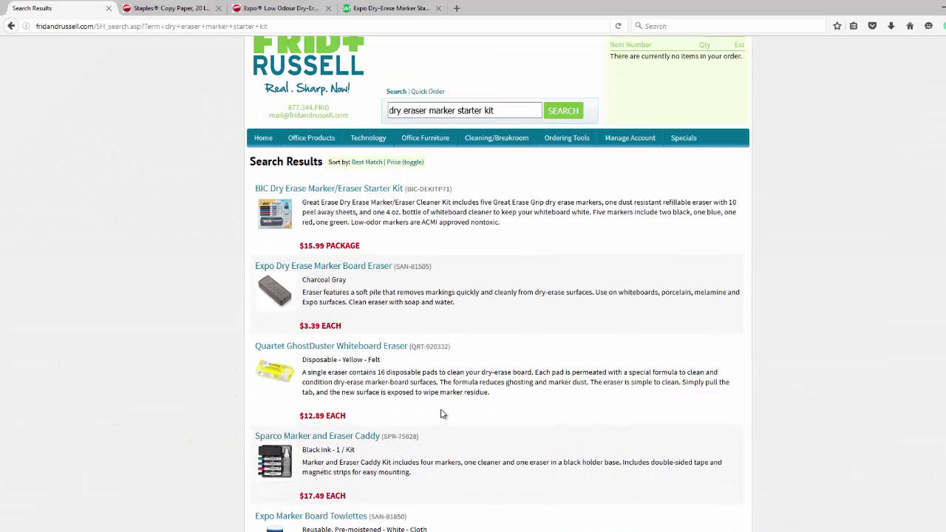
Replace the search text with product number 80653c and search.
left_click(504, 150)
key("ctrl+a")
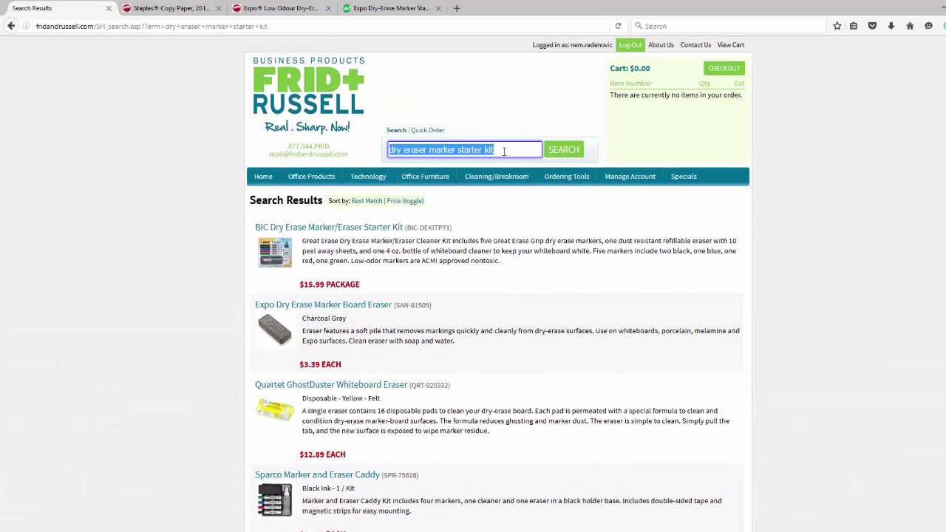
type("806")
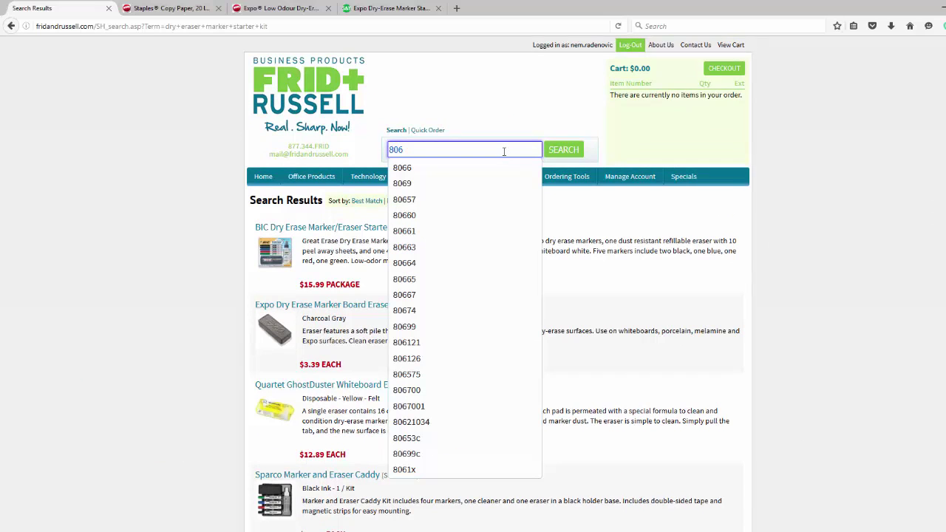
type("53c")
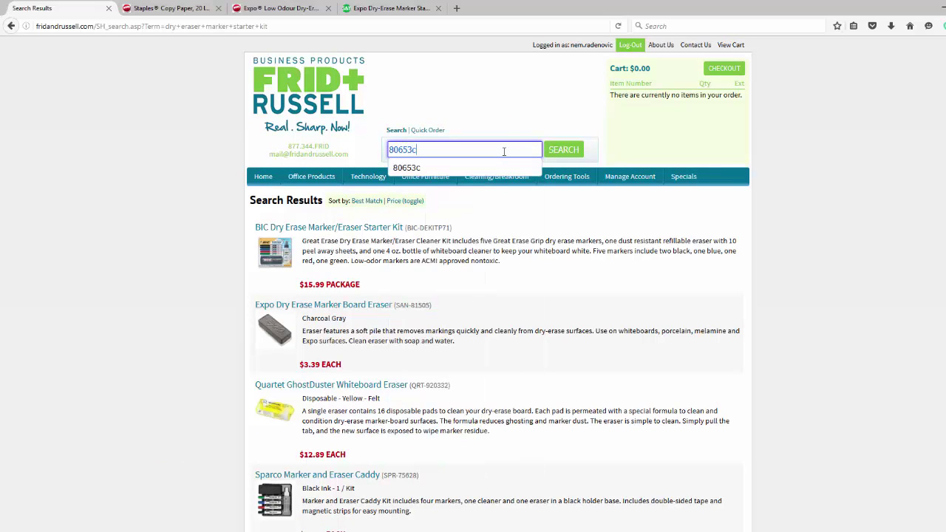
key("Return")
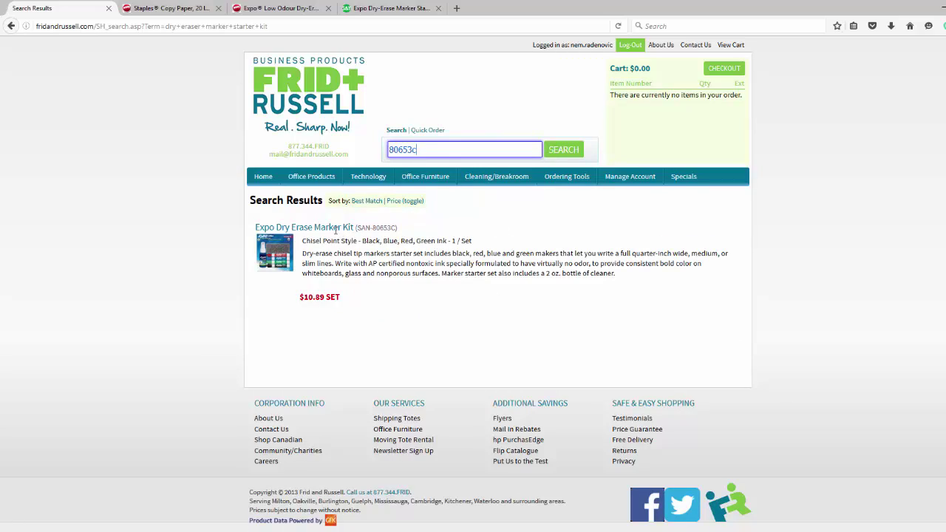
Copy Staples item number 483636 and search the store for it.
left_click(277, 8)
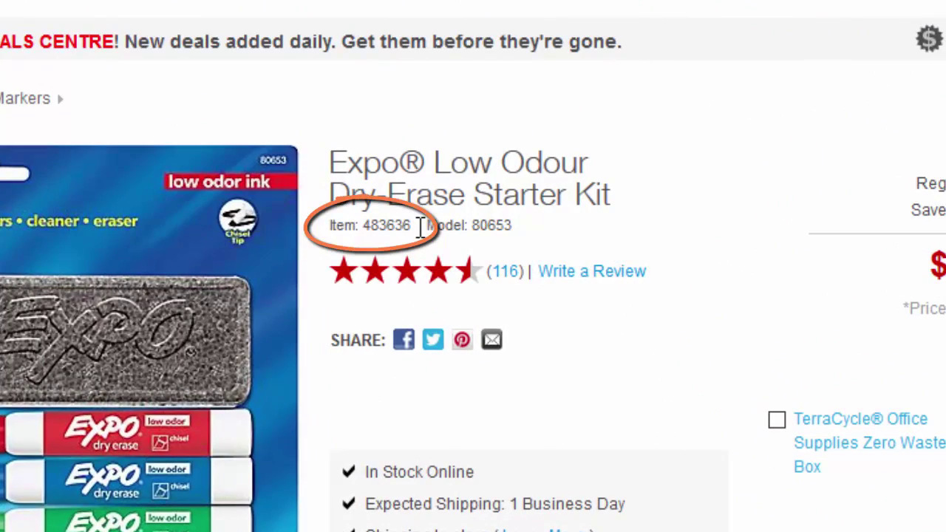
left_click_drag(420, 227, 362, 226)
key("ctrl+c")
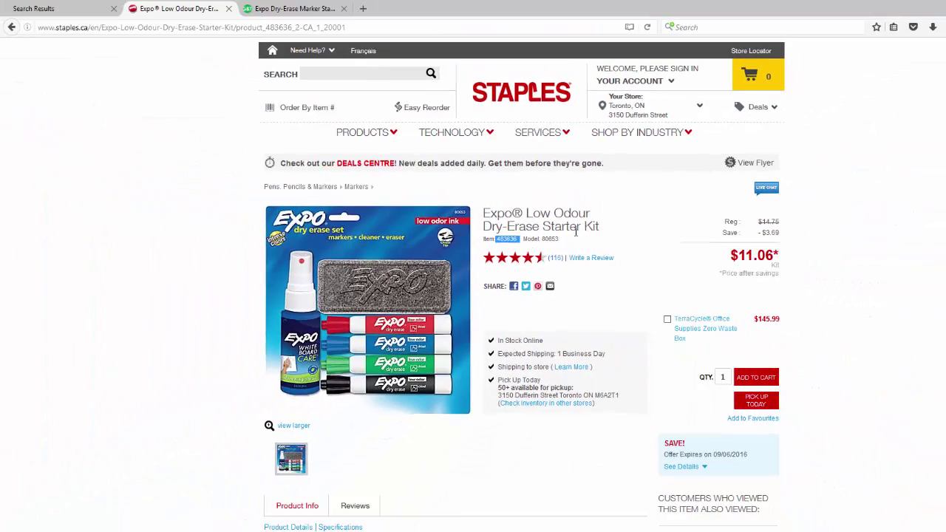
left_click(99, 9)
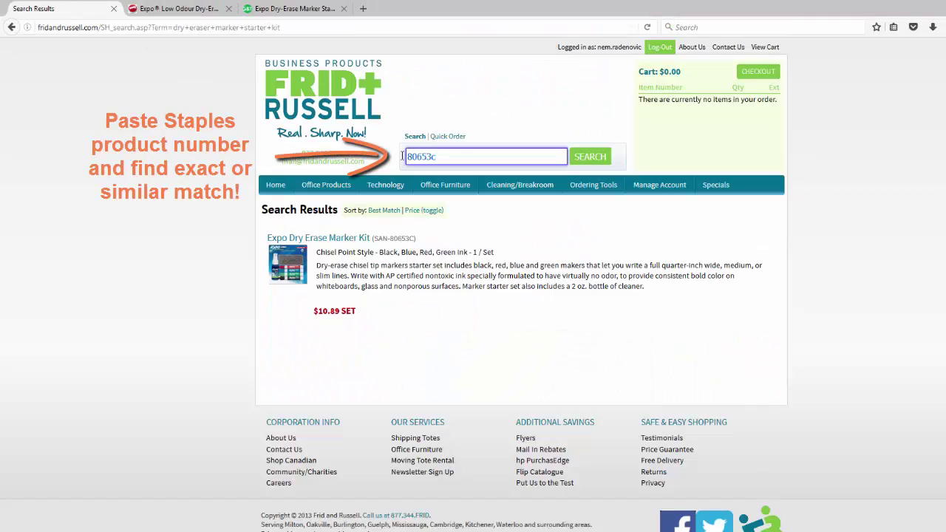
key("ctrl+a")
key("ctrl+v")
left_click(587, 156)
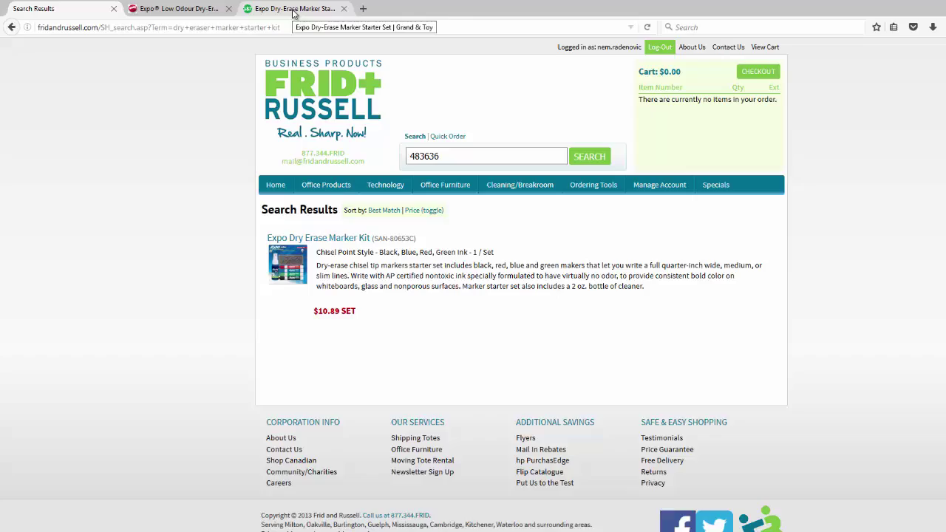
Copy Grand & Toy product code 80653C and search the store for it.
left_click(293, 9)
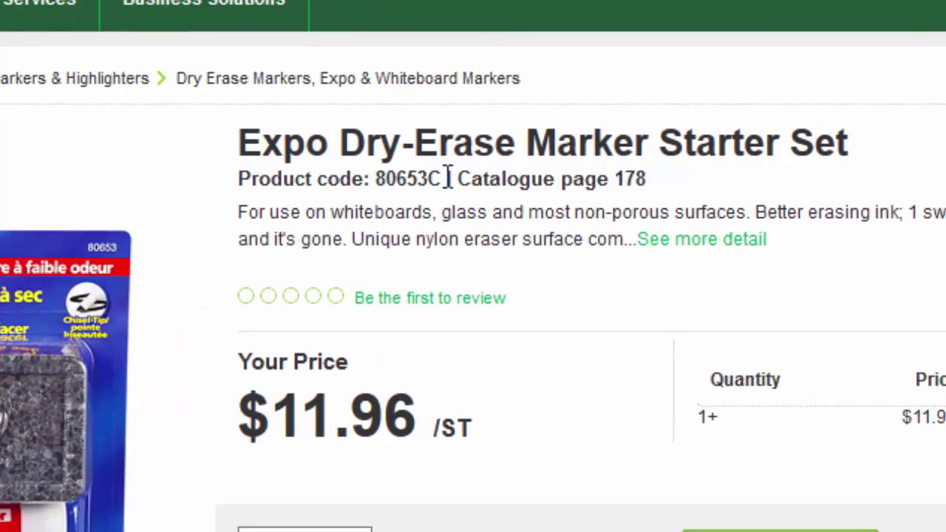
left_click_drag(447, 179, 376, 178)
key("ctrl+c")
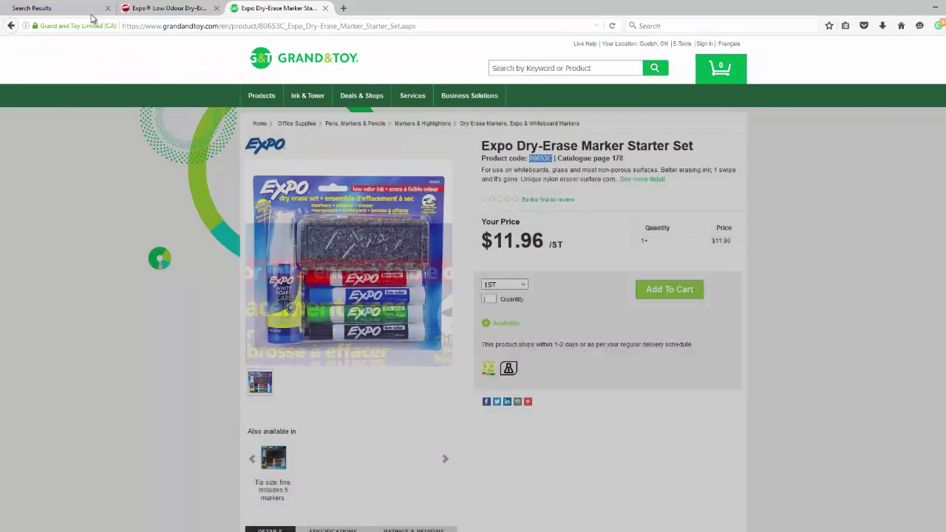
left_click(88, 9)
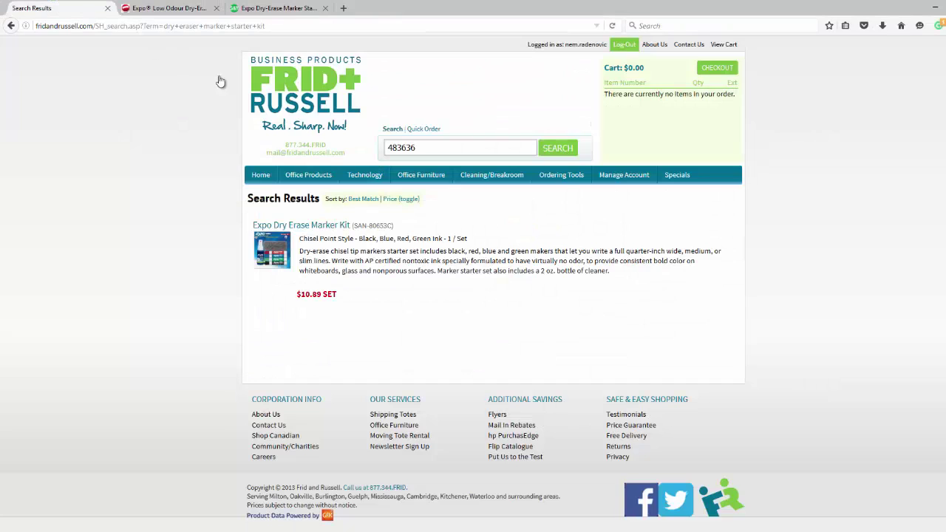
double_click(412, 145)
key("ctrl+v")
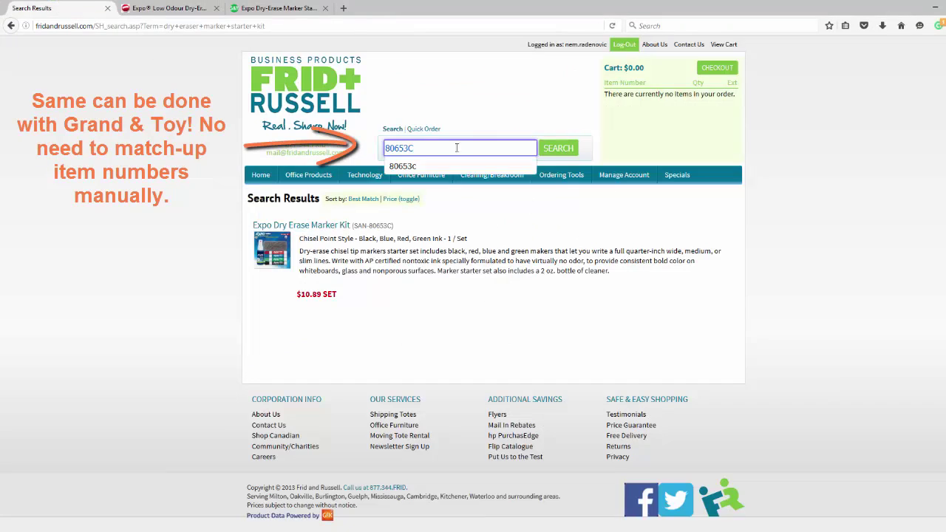
left_click(553, 152)
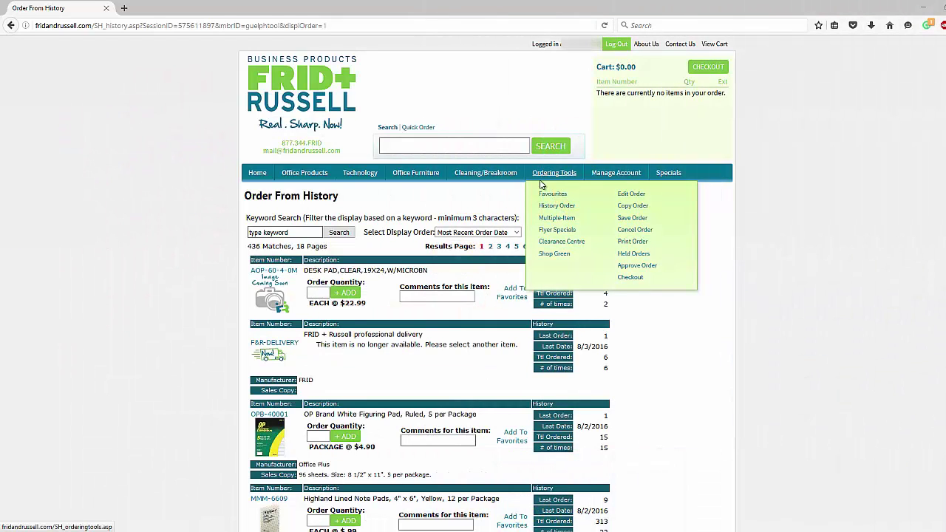
Sort the order history by Most Recent Order Date, then view the Held Orders list.
left_click(547, 204)
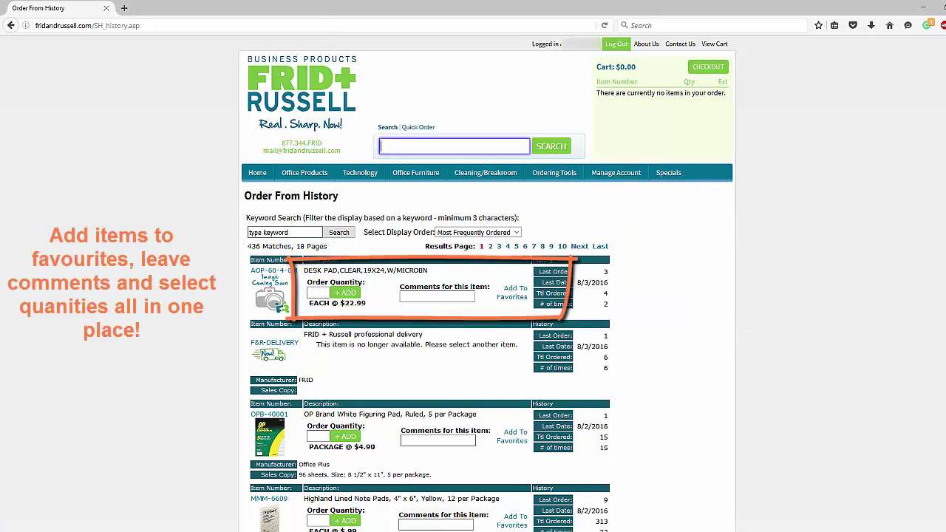
scroll(404, 223, "down", 1)
scroll(403, 223, "up", 1)
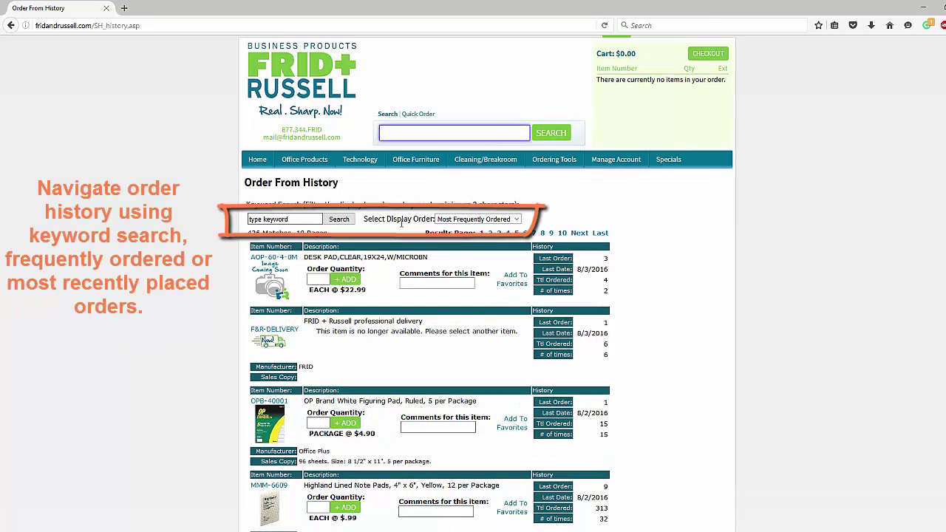
left_click(515, 222)
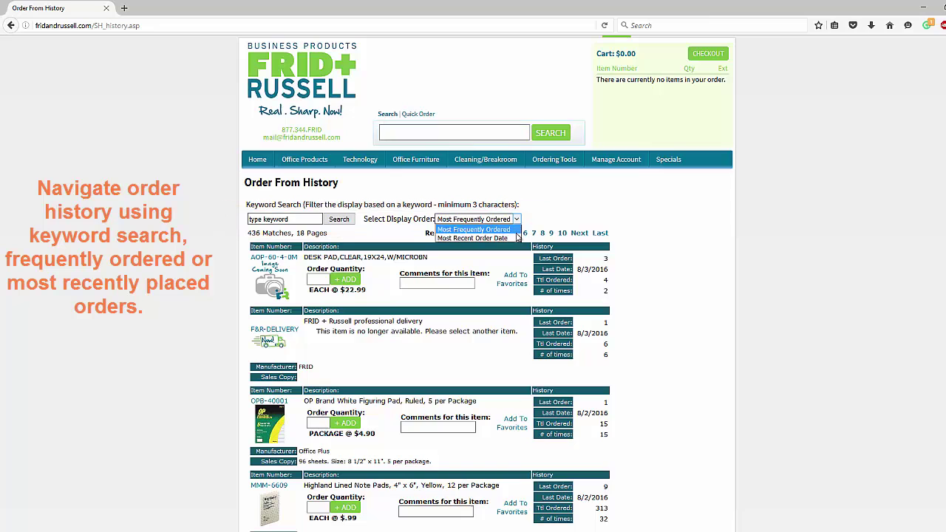
left_click(517, 238)
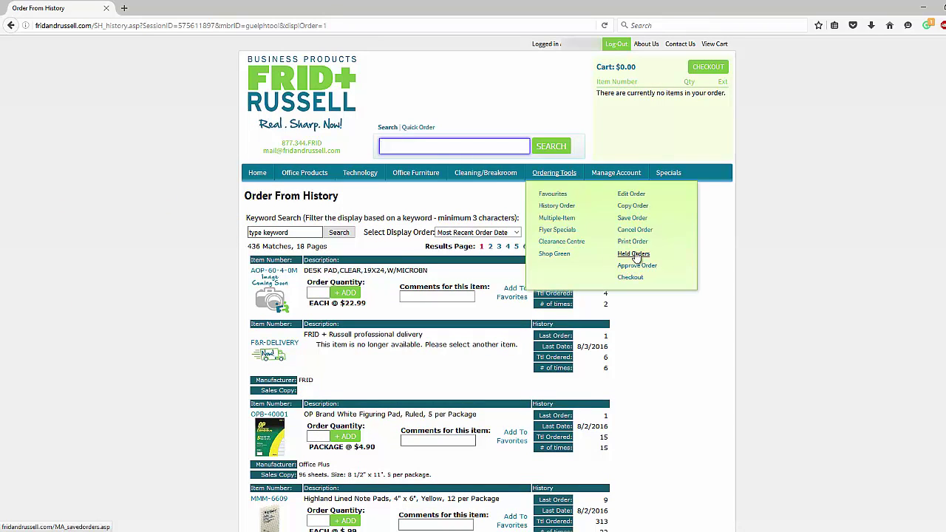
left_click(628, 256)
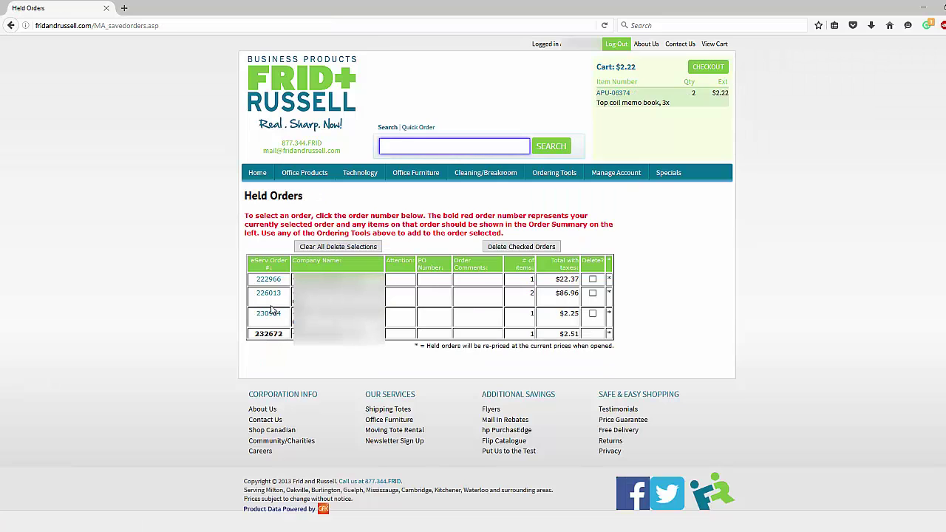
Delete the Rubber Bands line from a held order and save the changes.
left_click(269, 316)
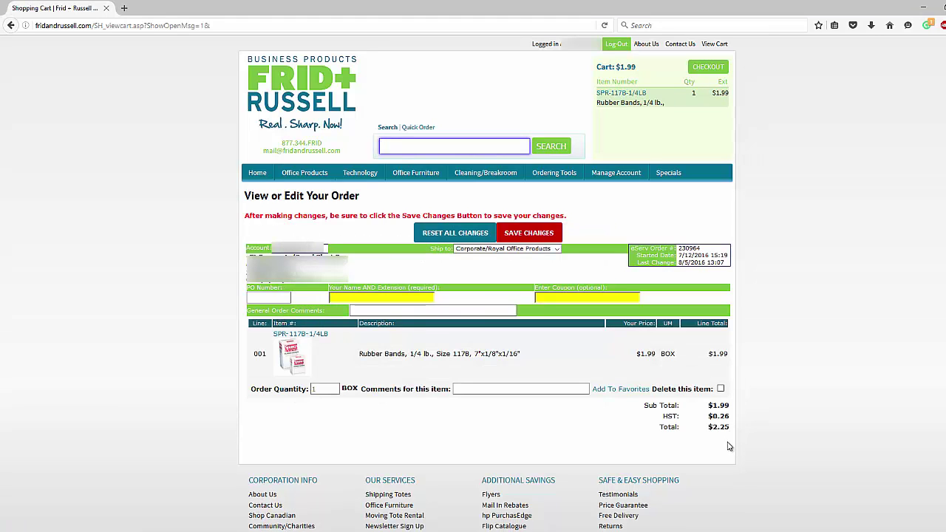
left_click(720, 389)
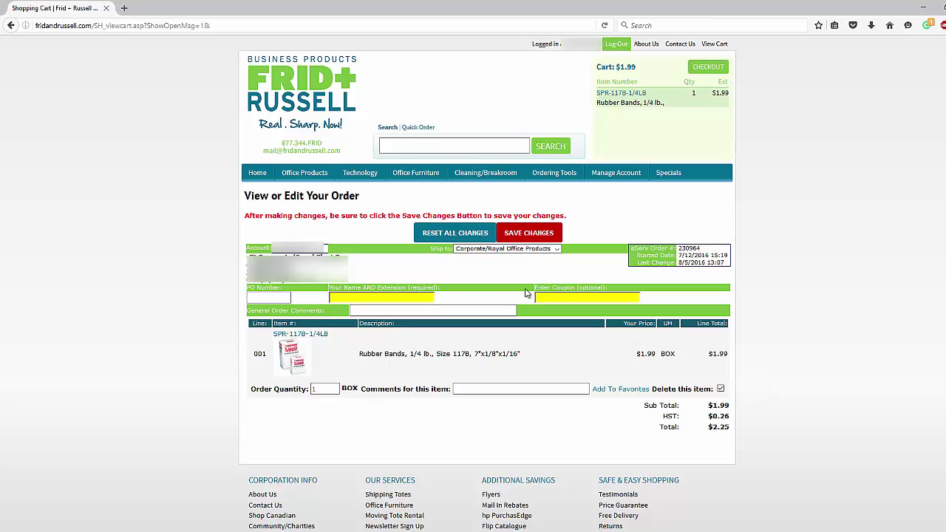
left_click(520, 239)
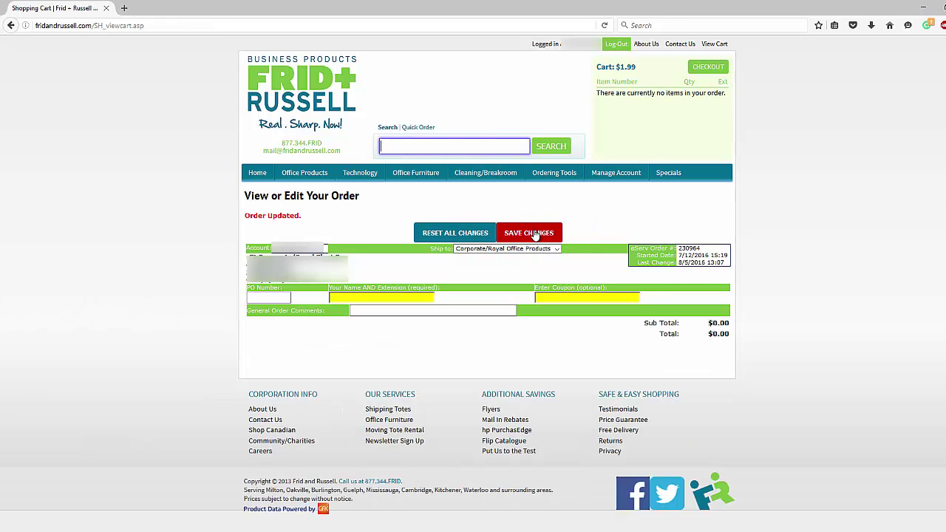
mouse_move(580, 177)
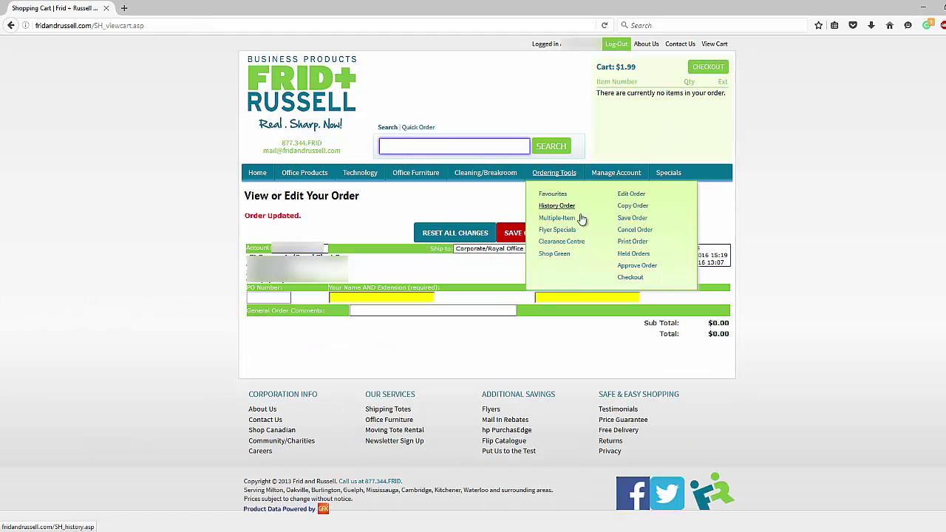
Delete the two held orders totalling $22.37 and $86.96, leaving 230964 and 232672.
left_click(643, 255)
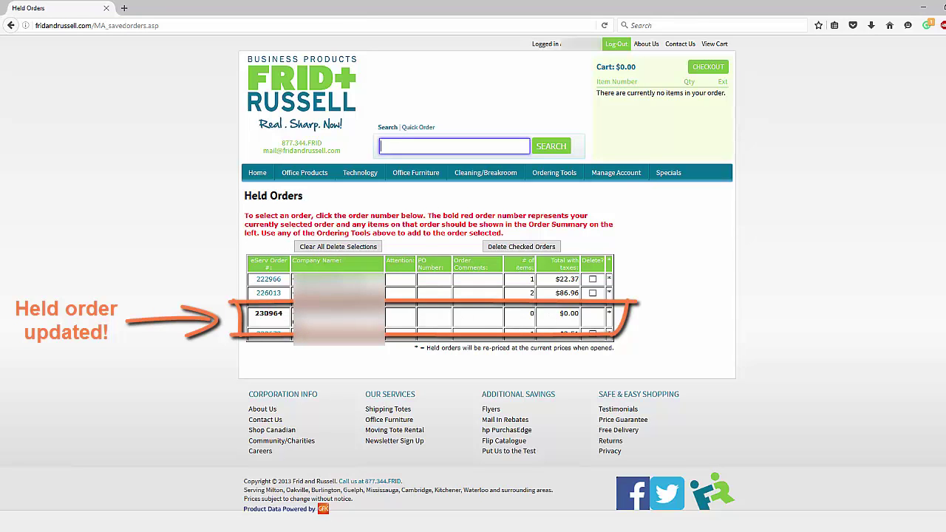
left_click(592, 295)
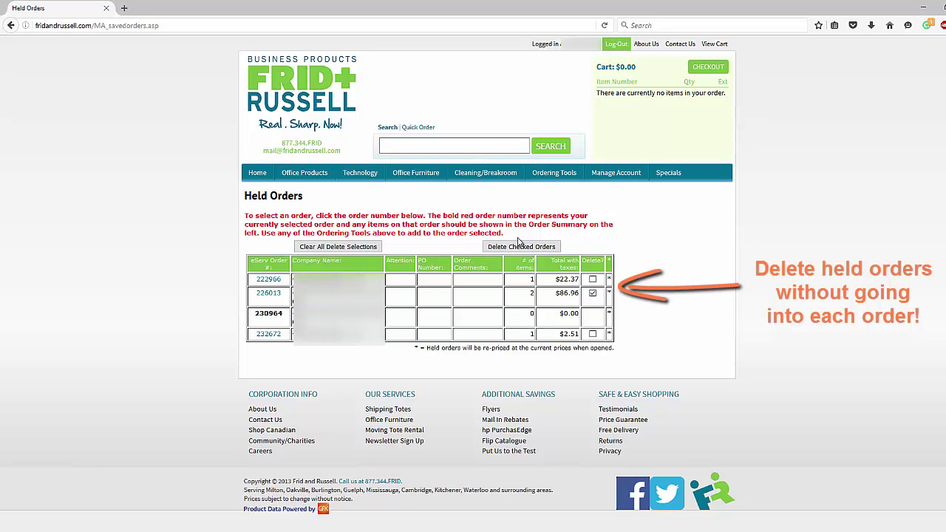
left_click(592, 280)
left_click(501, 248)
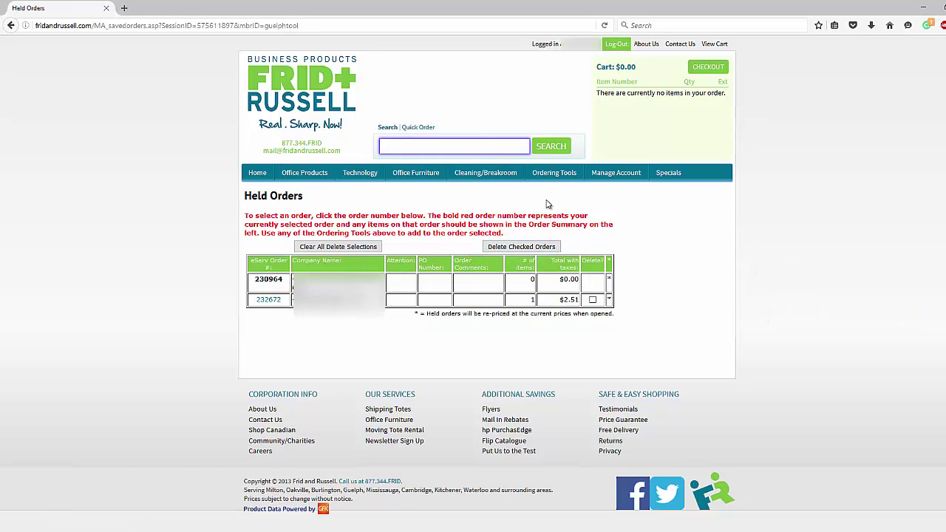
Save Lewis Plant PST Exempt as the Ship To location and check Orders to Approve.
left_click(636, 172)
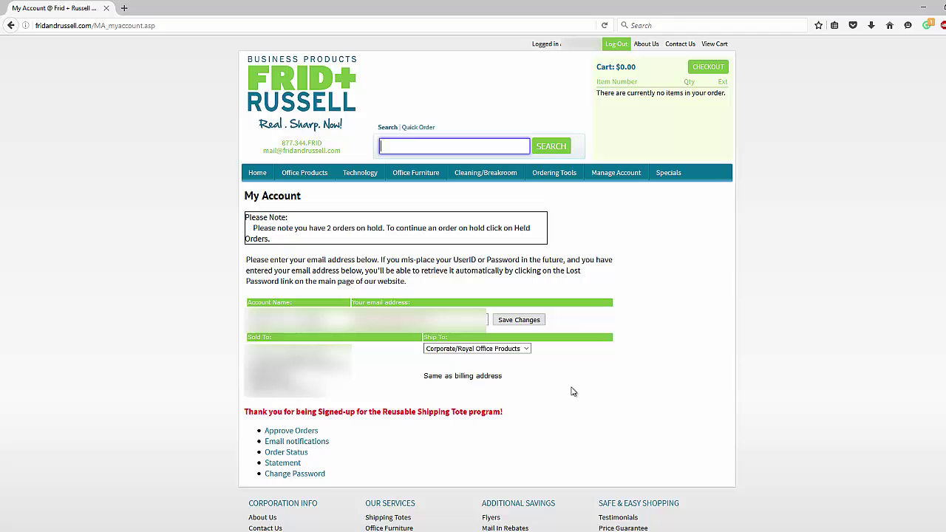
left_click(529, 358)
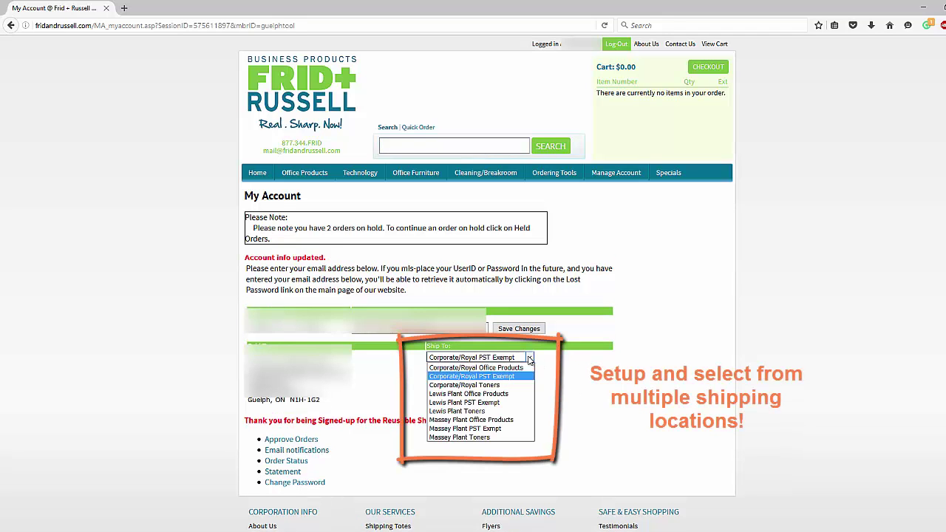
left_click(508, 406)
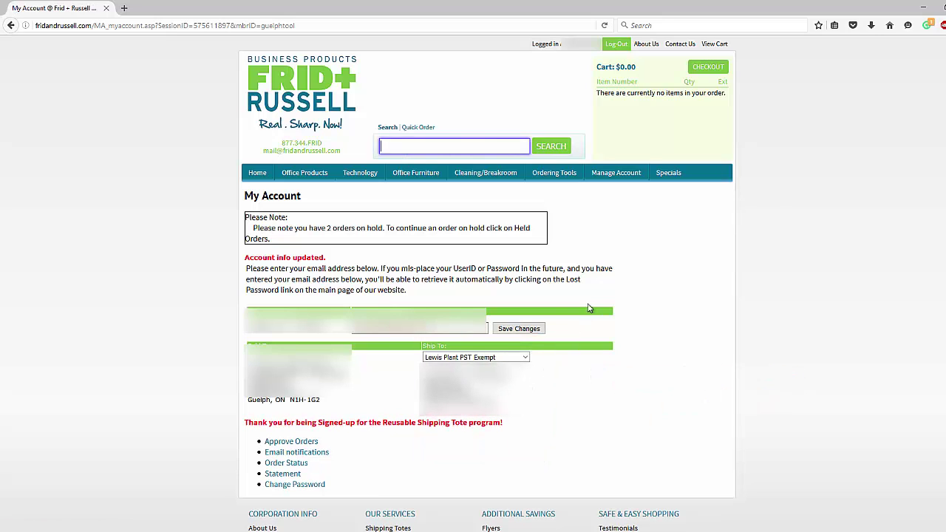
left_click(519, 329)
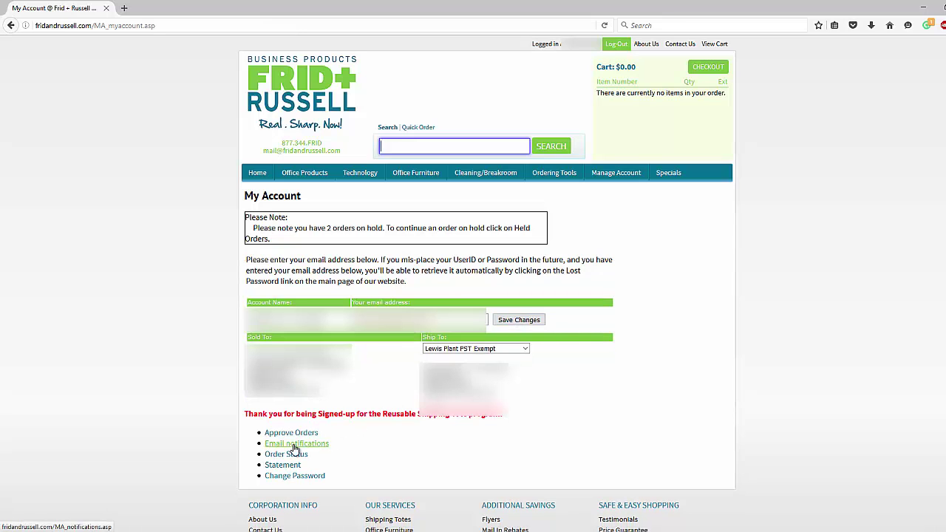
left_click(300, 434)
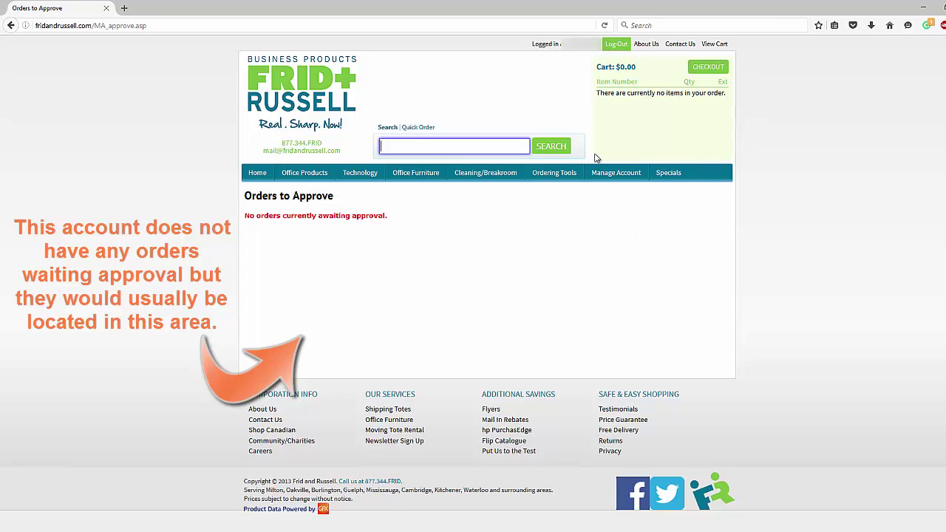
left_click(615, 173)
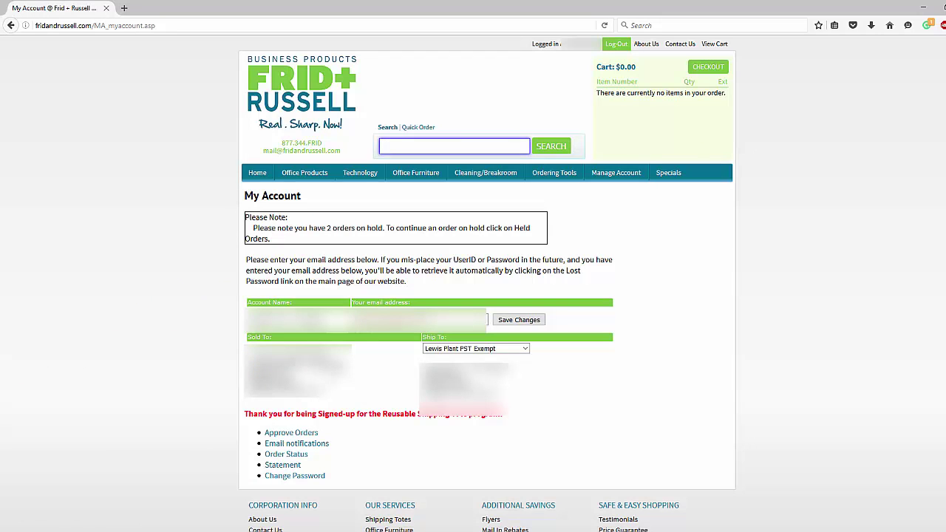
left_click(303, 446)
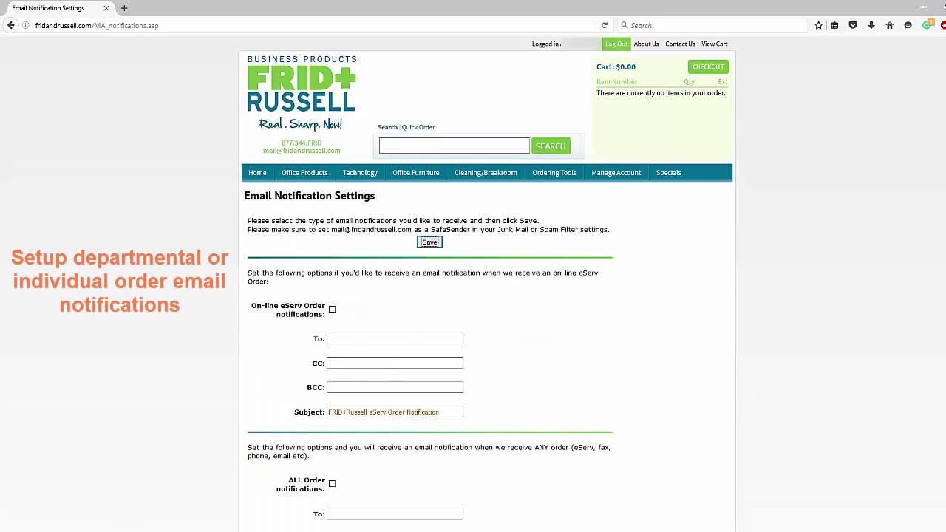
scroll(332, 392, "down", 4)
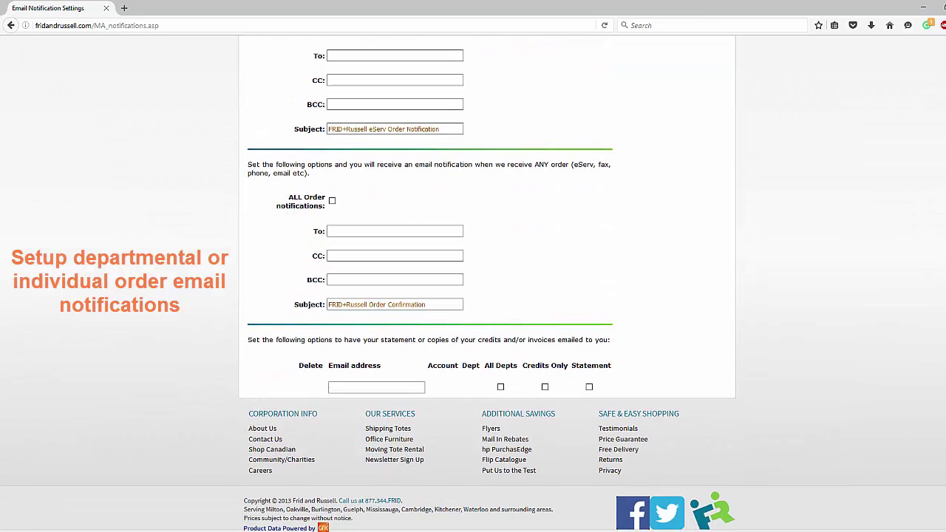
scroll(488, 295, "up", 5)
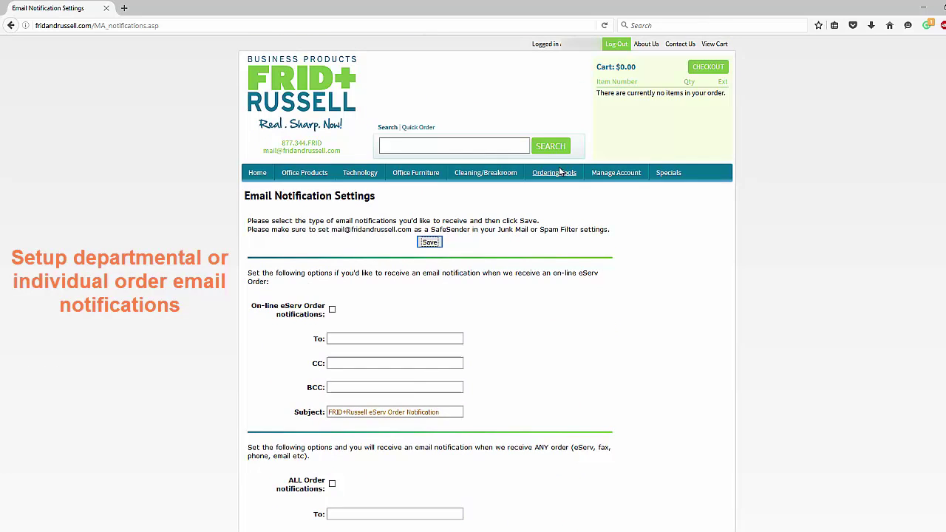
left_click(620, 174)
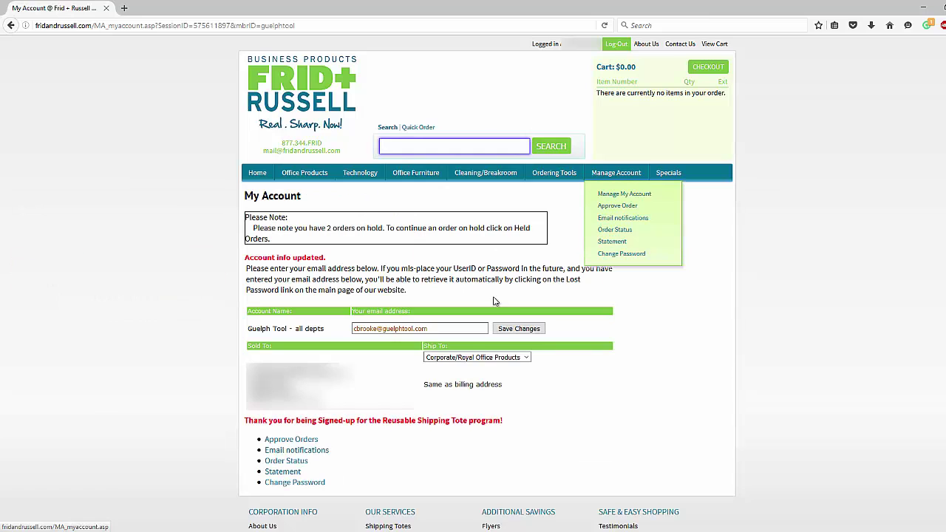
Review the completed and shipped orders on Order Status and close the invoice details tab.
left_click(623, 234)
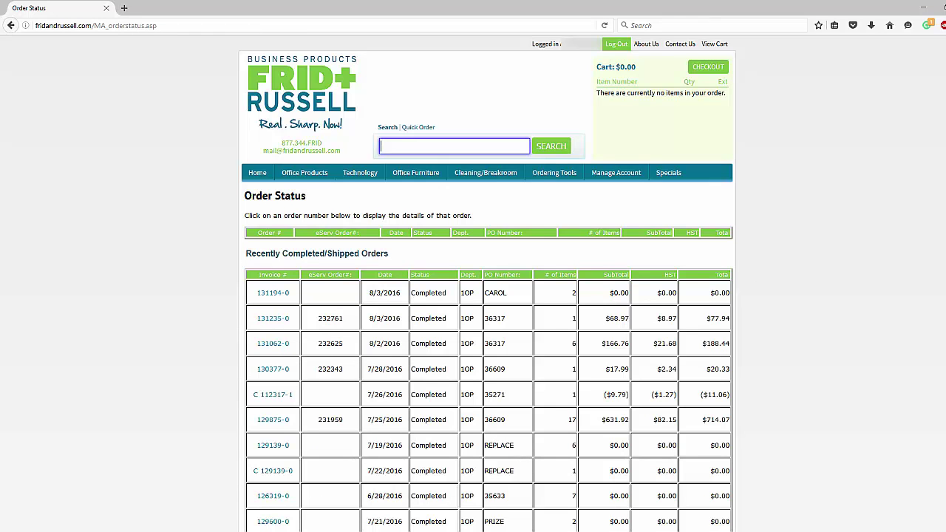
scroll(488, 332, "down", 1)
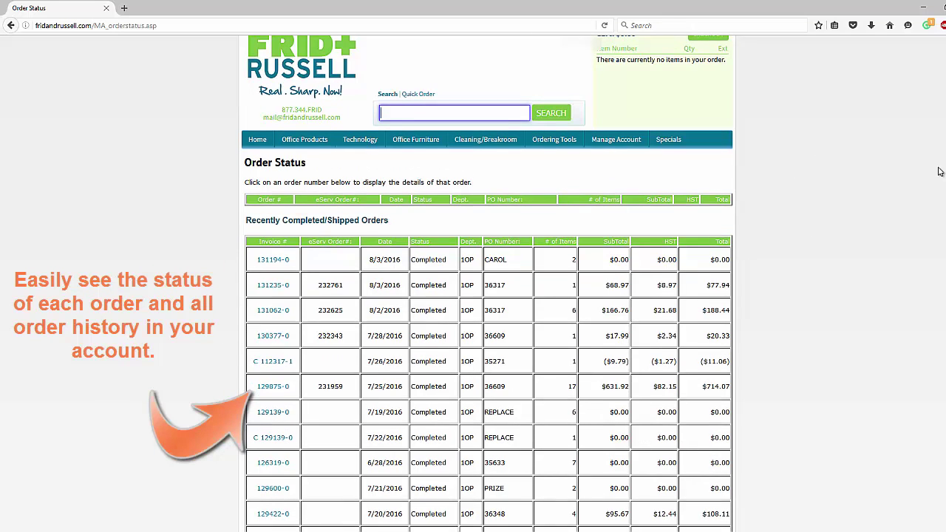
scroll(487, 296, "up", 1)
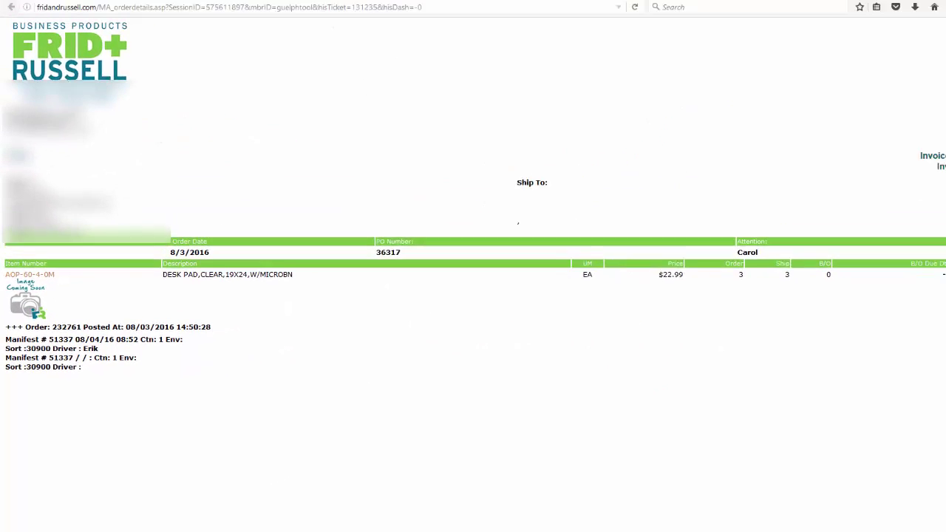
left_click(219, 8)
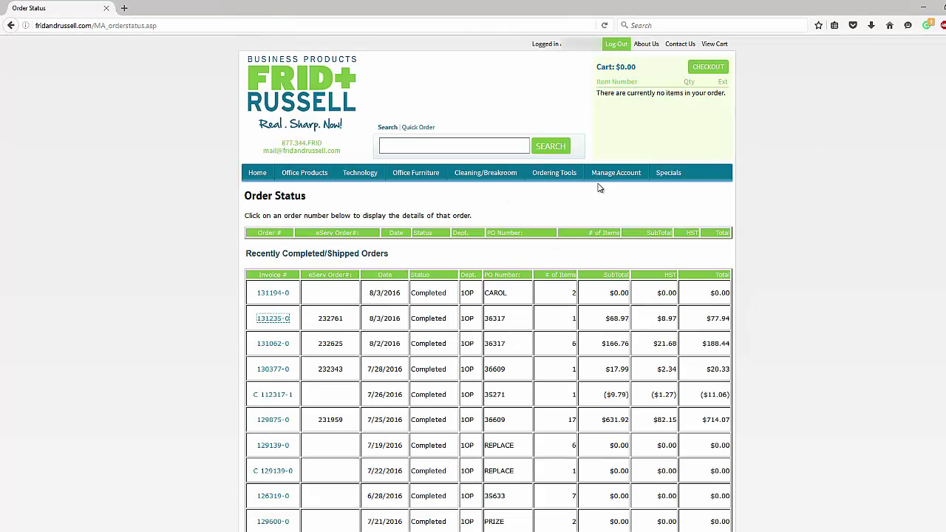
Open invoice 121490-0 for the chair mat from the account statement and view its print options.
mouse_move(613, 178)
left_click(612, 230)
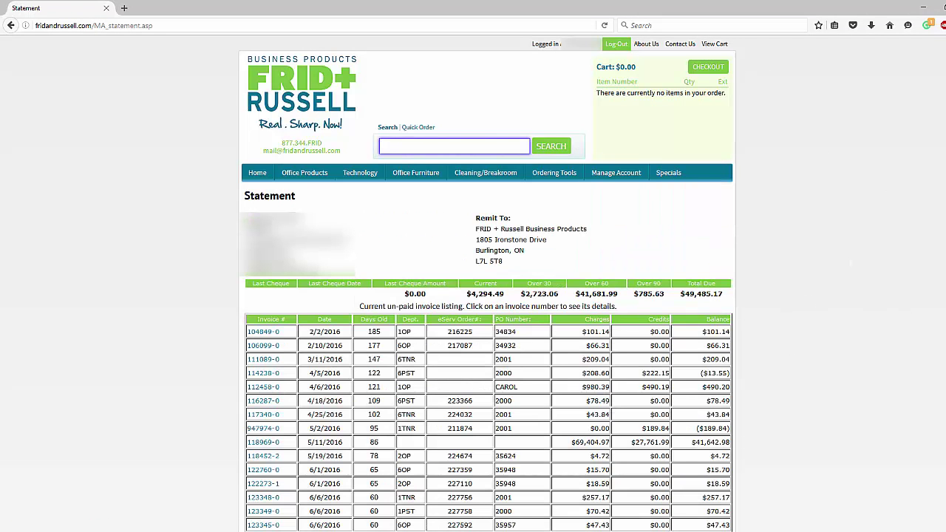
scroll(488, 295, "down", 5)
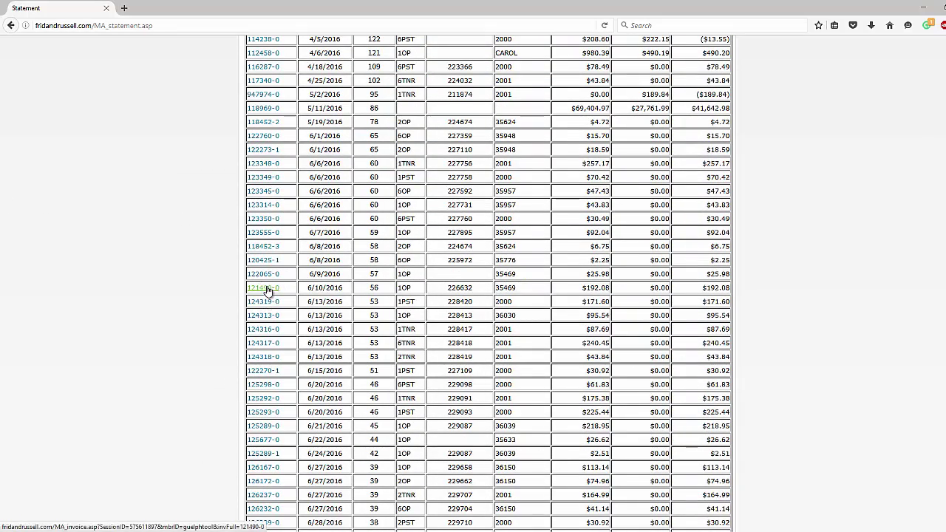
left_click(268, 288)
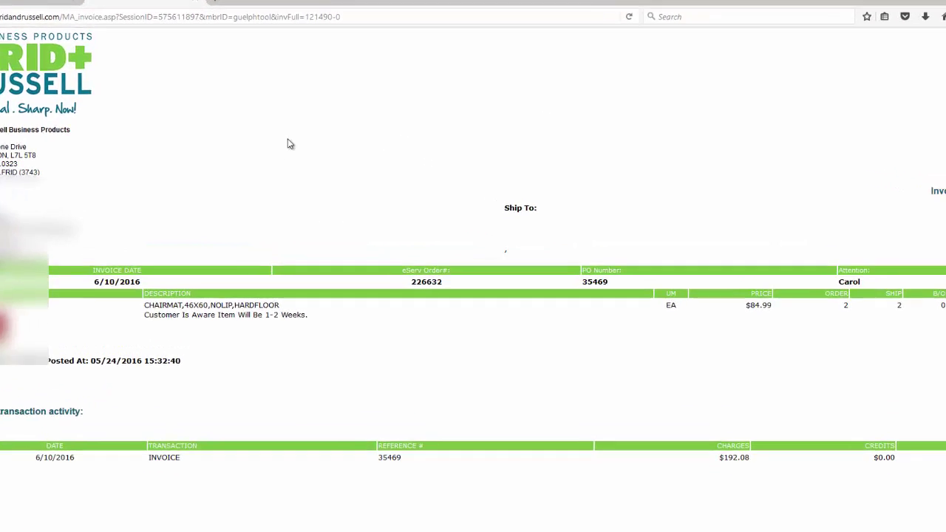
right_click(299, 149)
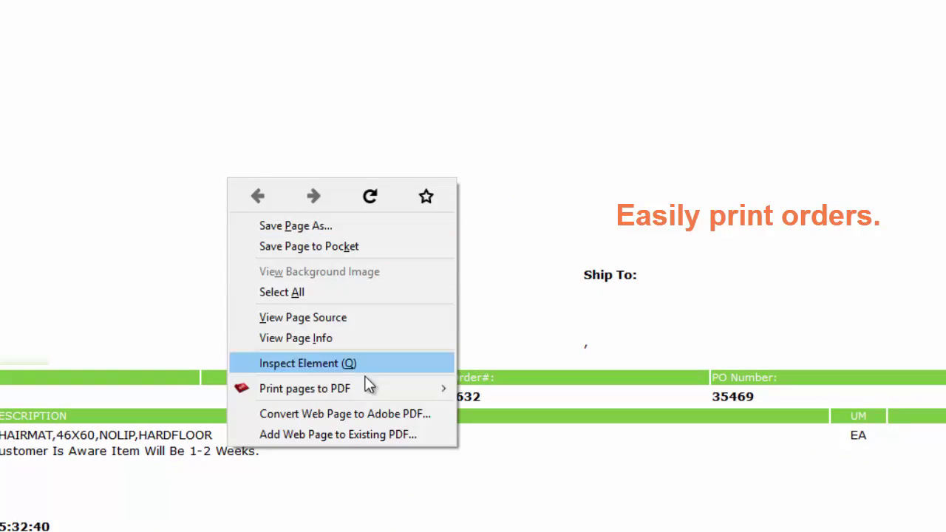
mouse_move(365, 392)
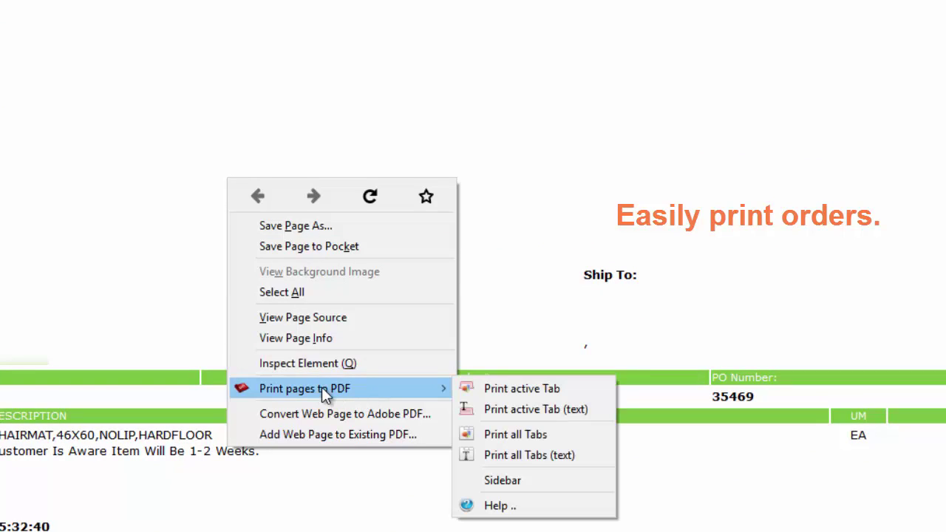
left_click(681, 154)
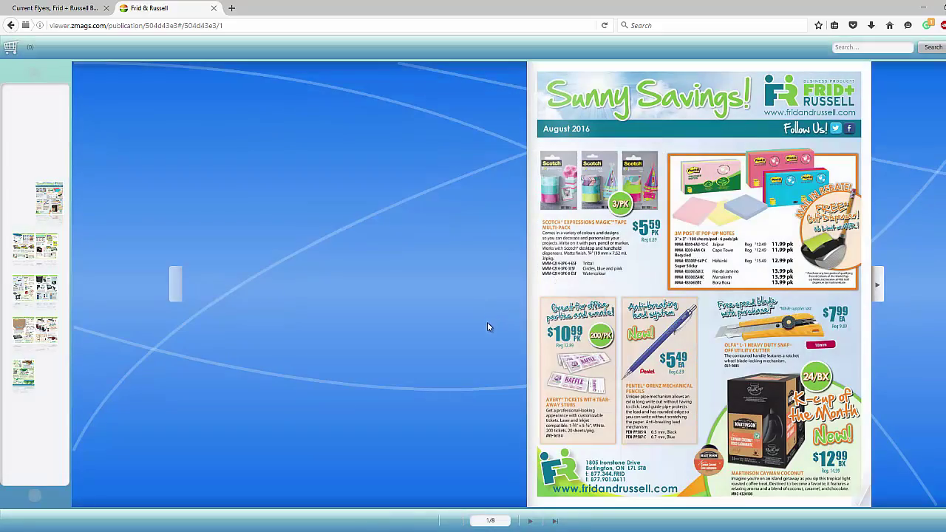
Turn the August 2016 flyer forward to pages 4–5.
left_click(876, 284)
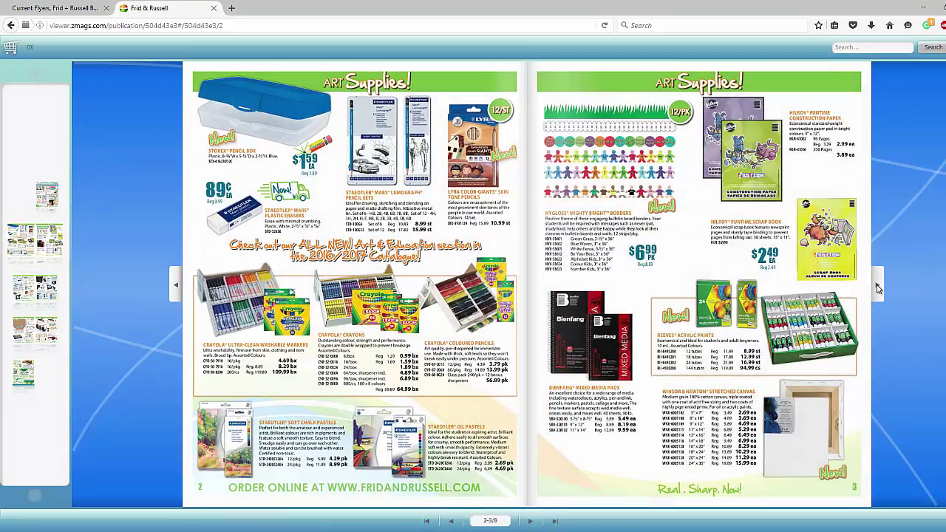
left_click(876, 284)
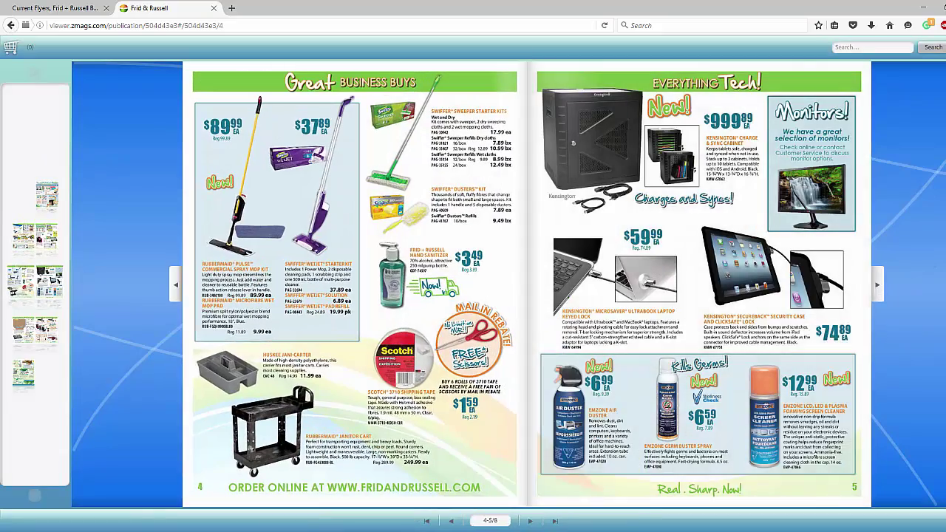
Close the flyer, view the Mail-In Rebates list, then open the 2016-17 Flip Catalogue page.
left_click(212, 8)
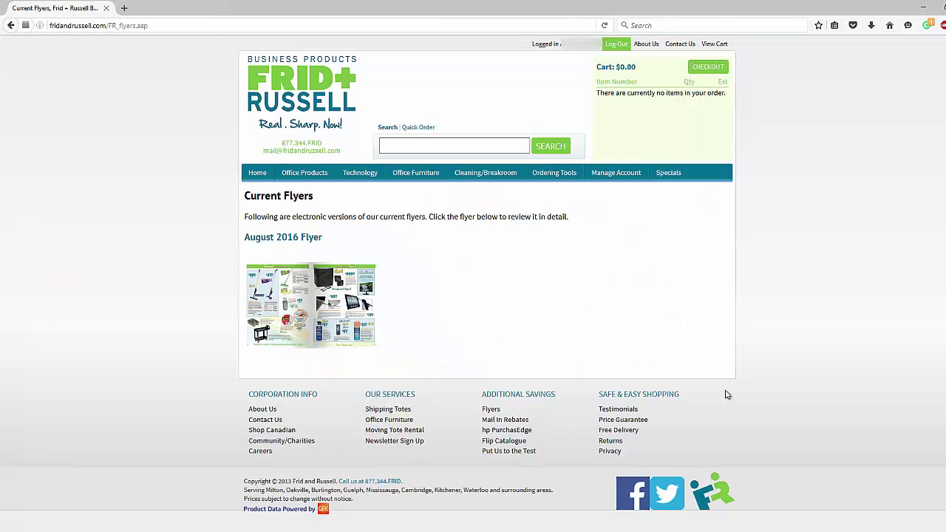
mouse_move(680, 177)
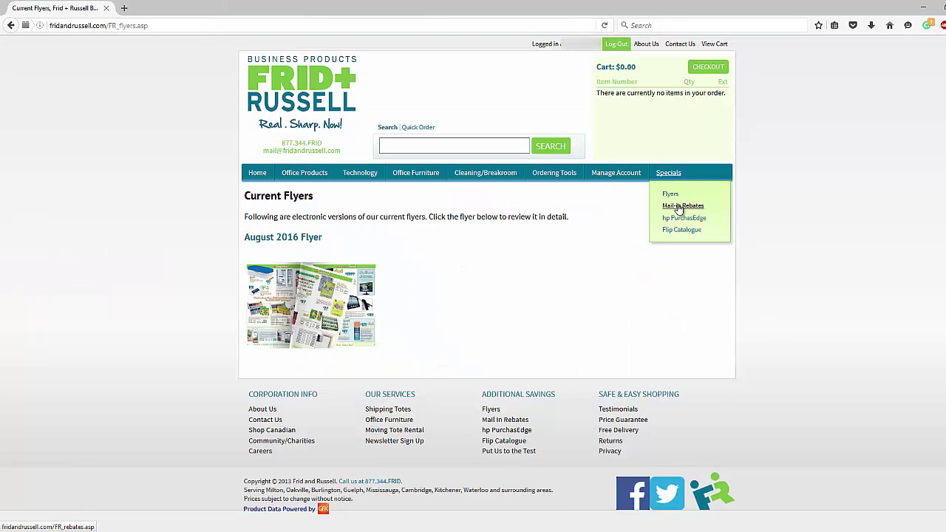
left_click(678, 210)
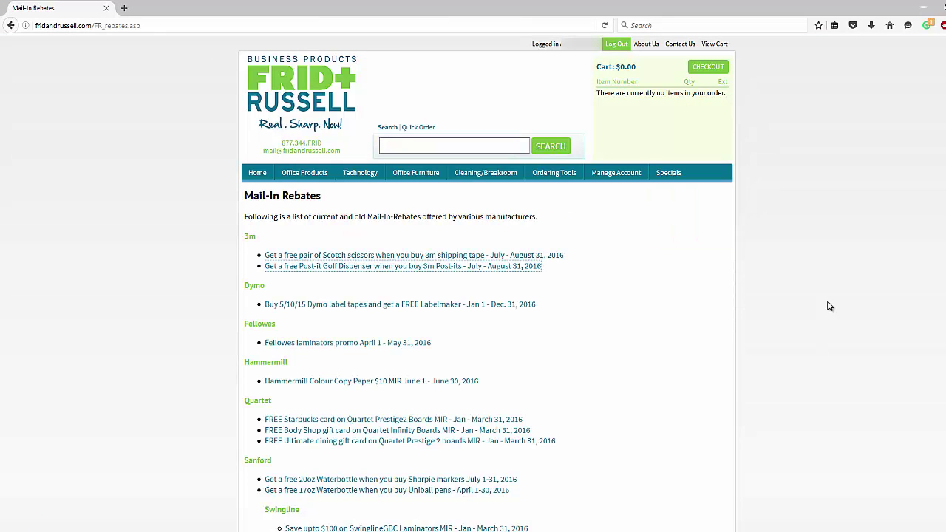
mouse_move(669, 177)
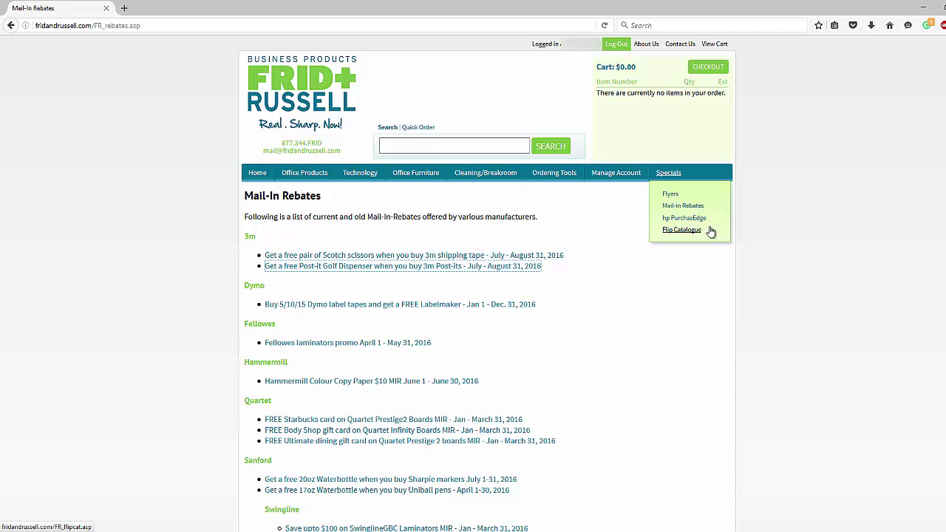
left_click(680, 231)
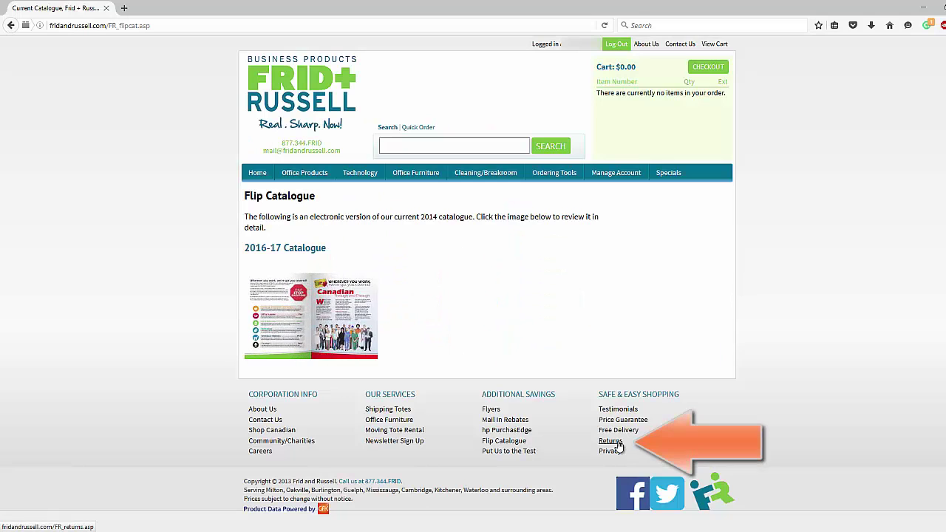
Open the Returns page from the footer and scroll down to the empty Returns Form.
left_click(619, 444)
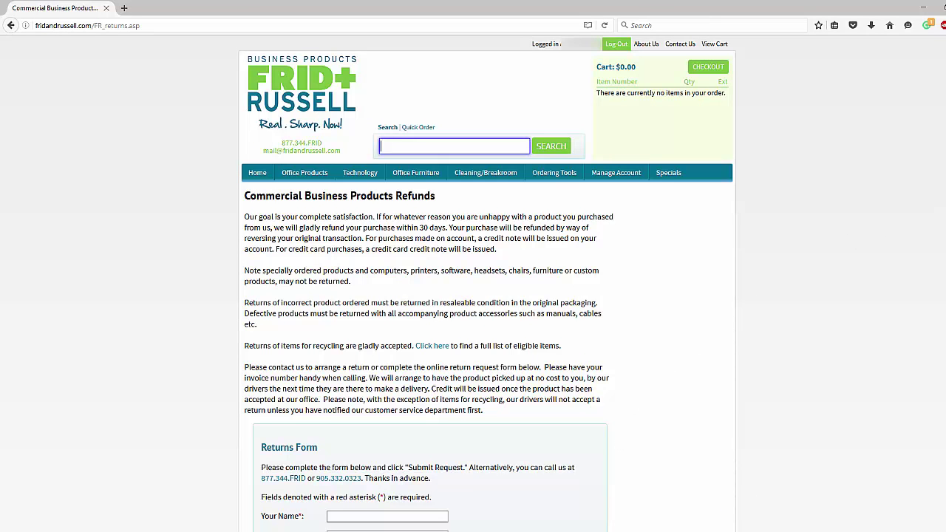
scroll(487, 296, "down", 5)
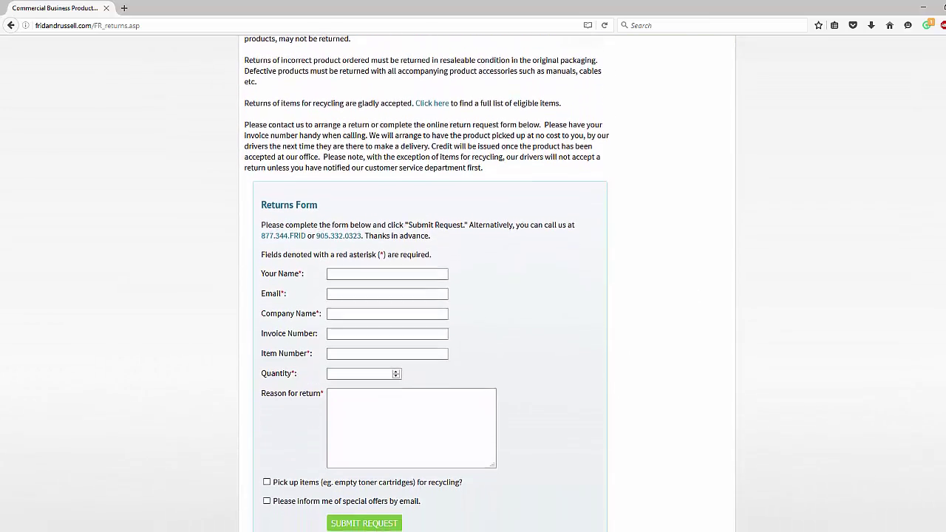
scroll(426, 295, "down", 2)
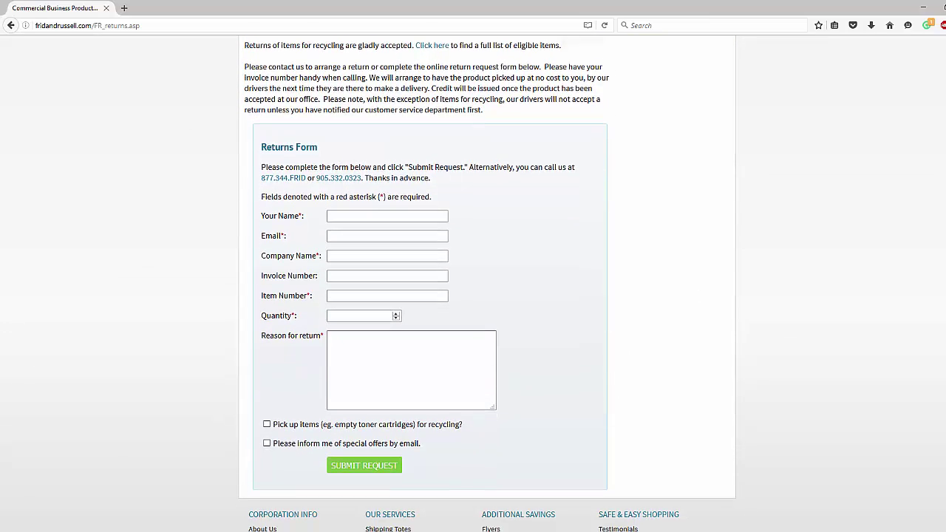